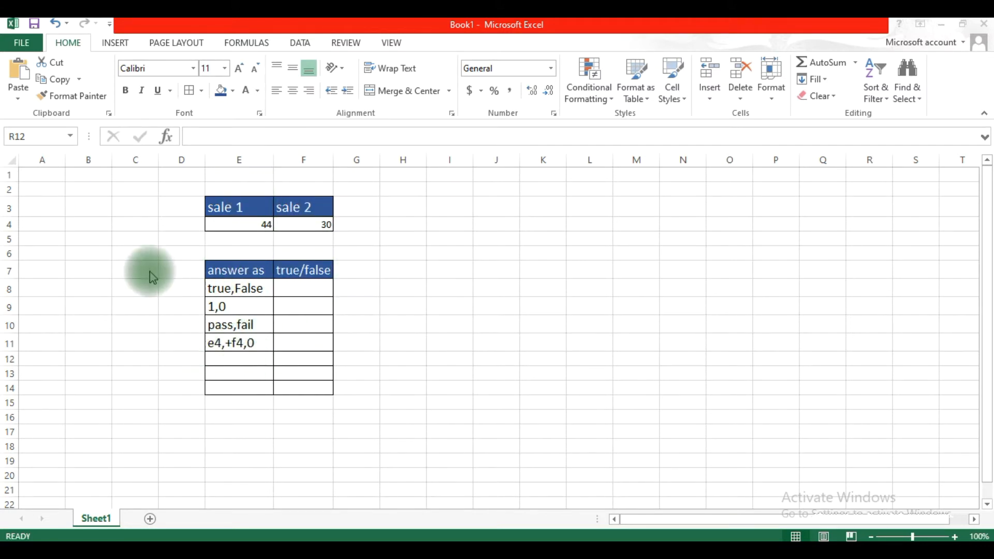
{"action": "left_click", "coordinate": [385, 267]}
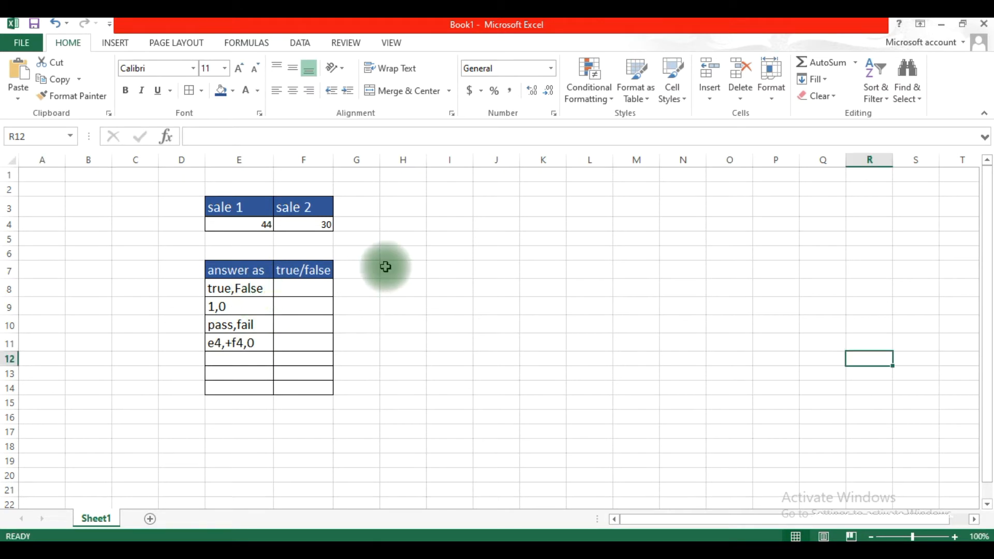
{"action": "left_click", "coordinate": [346, 253]}
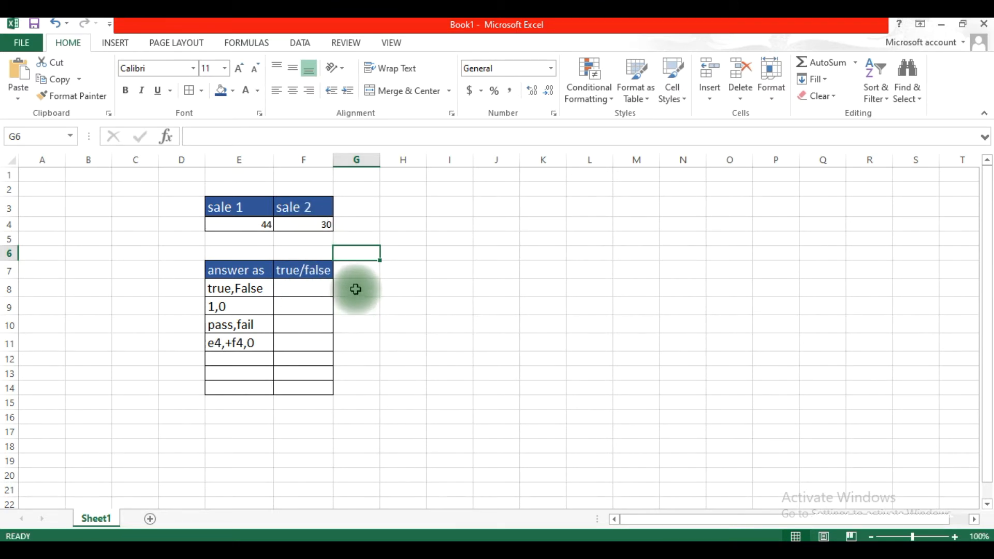
{"action": "left_click", "coordinate": [389, 288]}
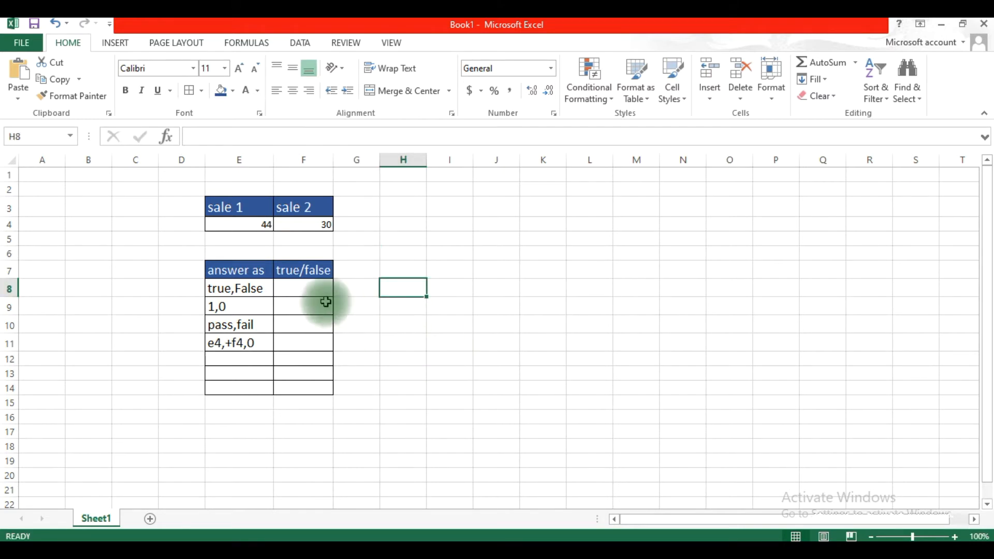
- Enter the comparison formula =e4>f4 in cell F8, beside the "true,False" label
{"action": "left_click", "coordinate": [308, 290]}
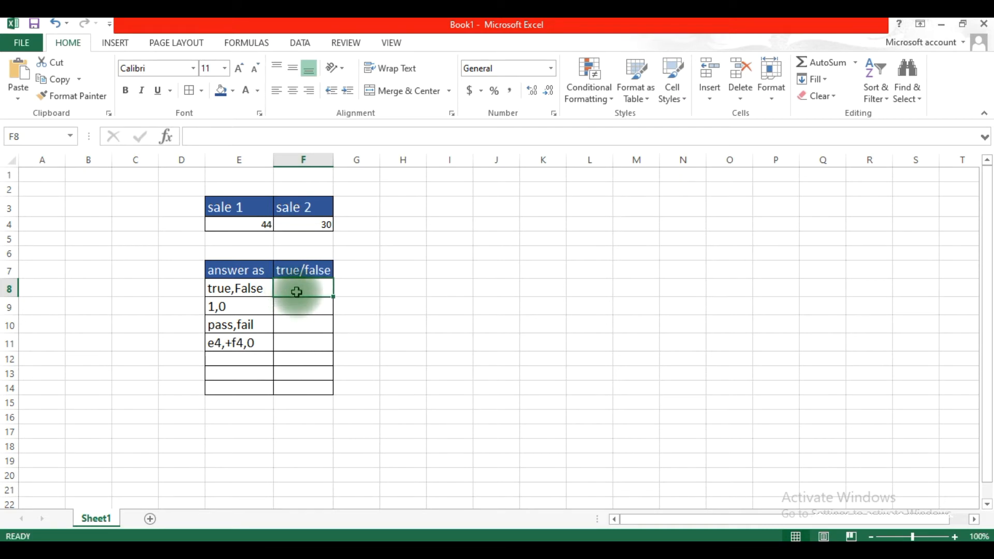
{"action": "type", "text": "="}
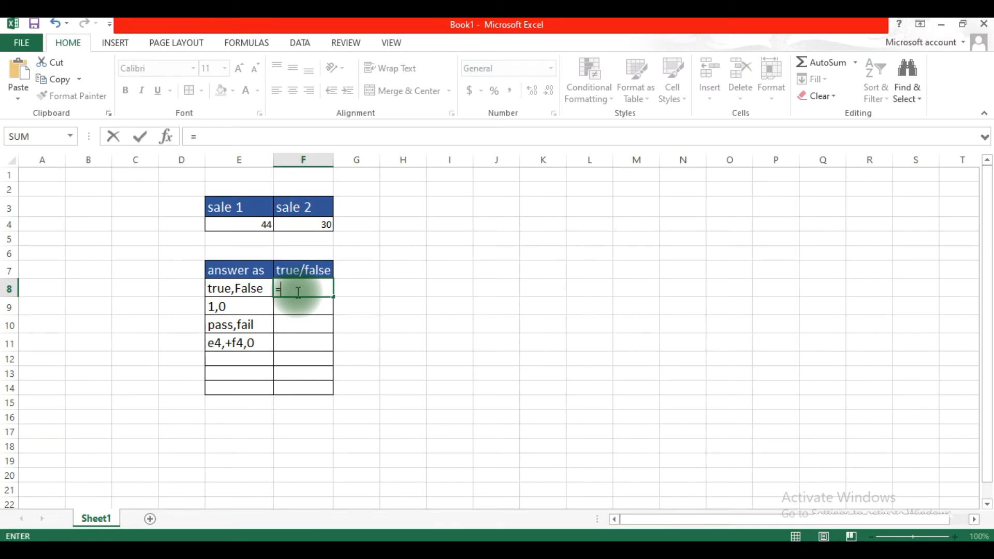
{"action": "type", "text": "e4"}
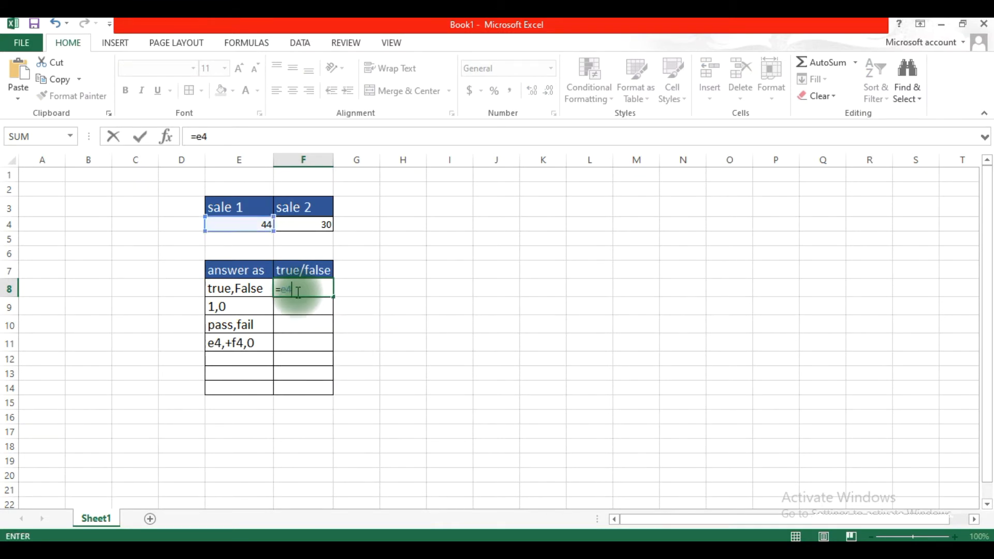
{"action": "type", "text": ">f4"}
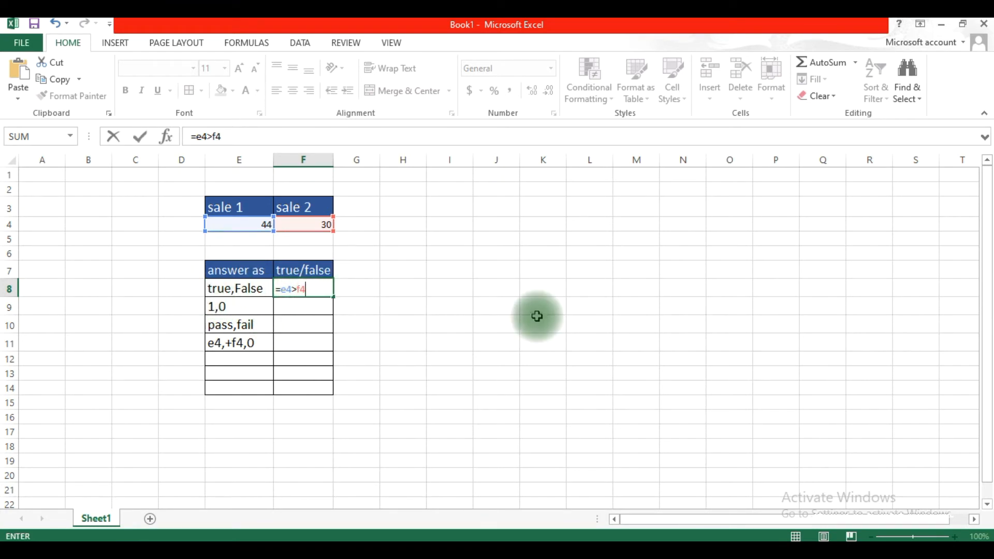
{"action": "key", "text": "Return"}
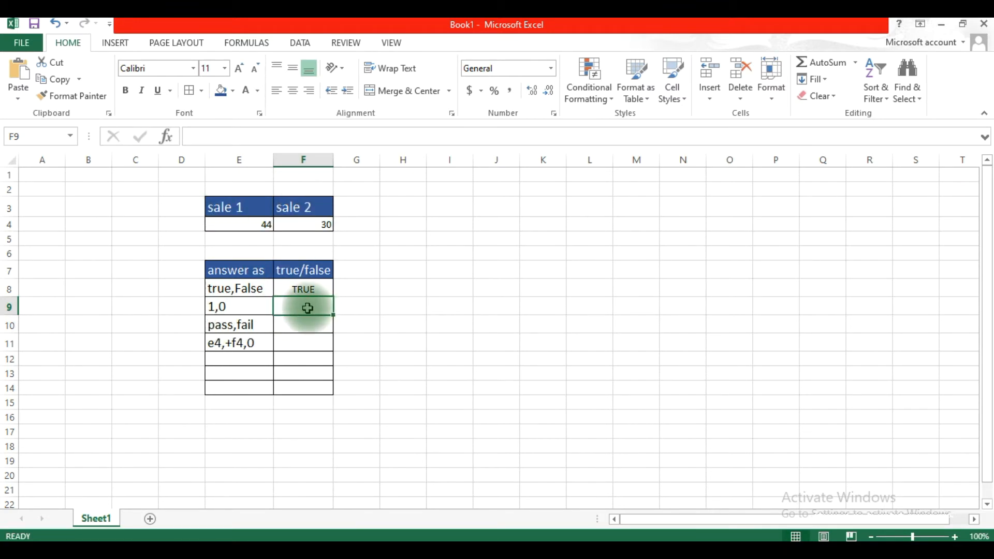
- Enter =if(e4>f4,1,0) in cell F9 to return 1 or 0 for the sales comparison
{"action": "type", "text": "=if("}
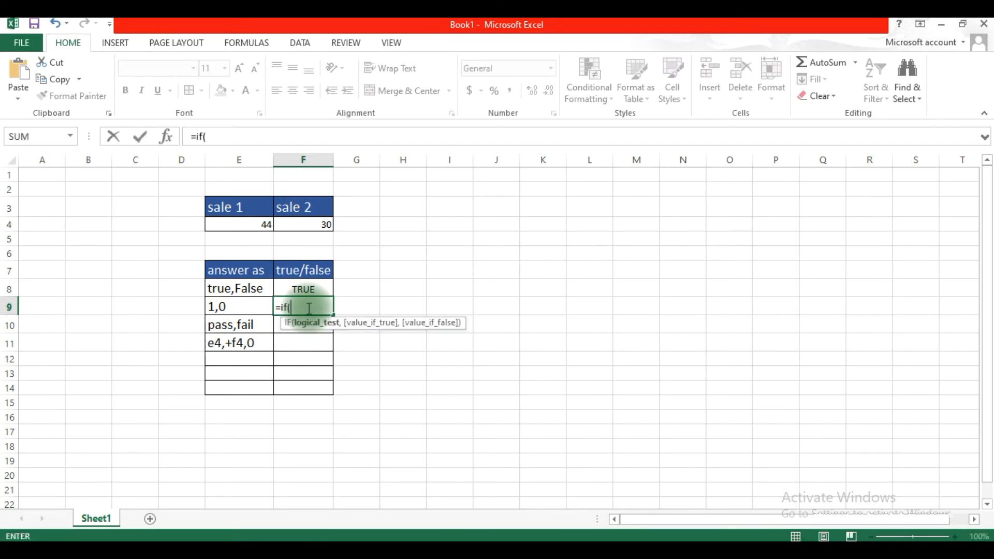
{"action": "type", "text": "e4"}
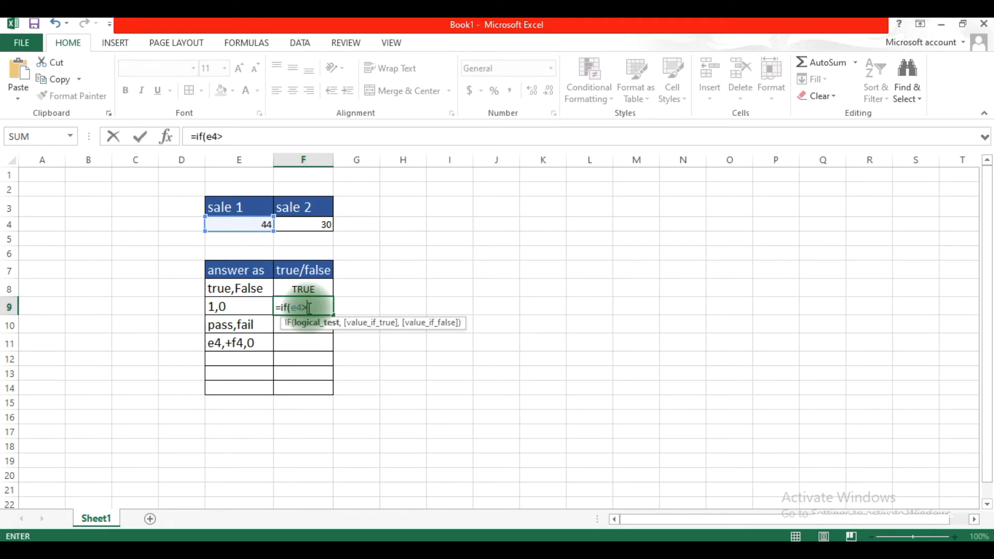
{"action": "type", "text": ">f4"}
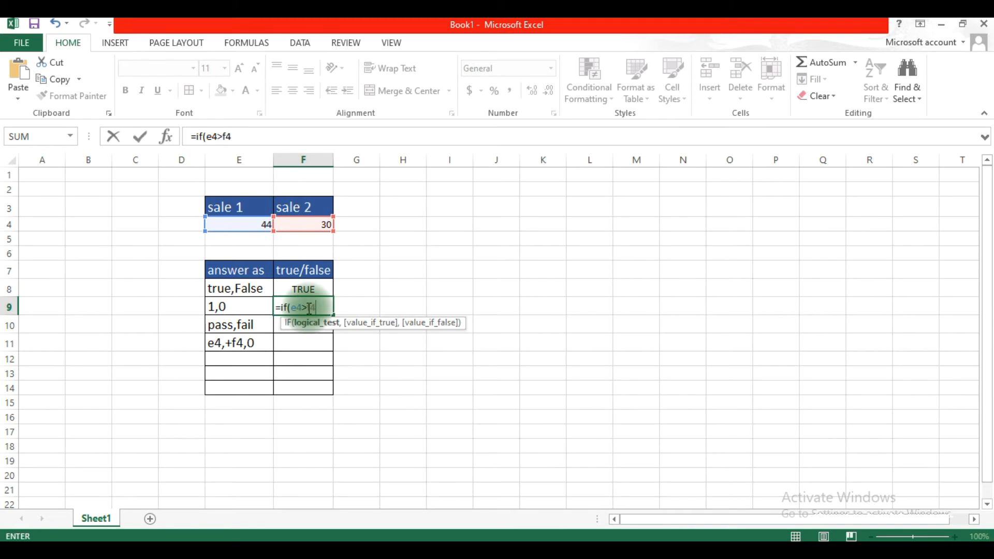
{"action": "type", "text": ","}
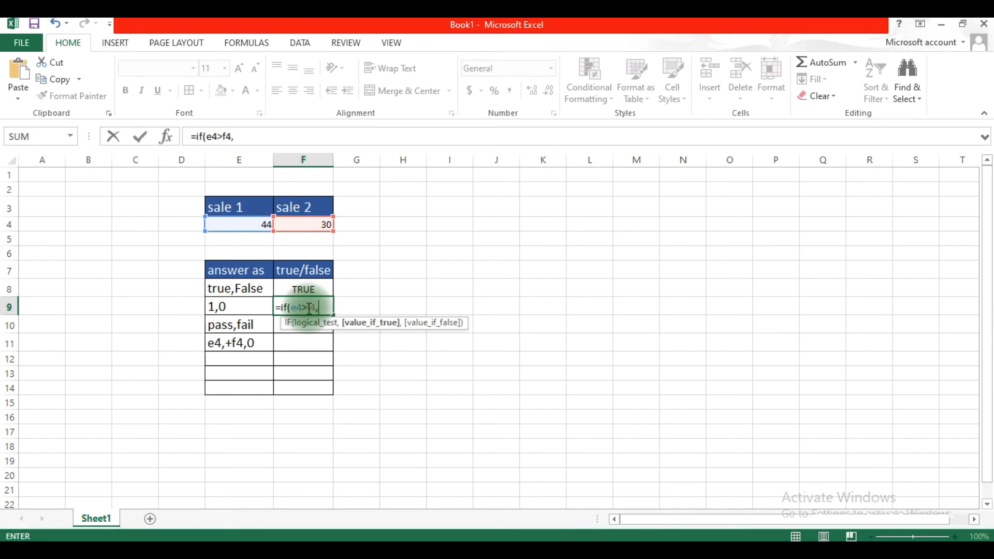
{"action": "type", "text": "1,"}
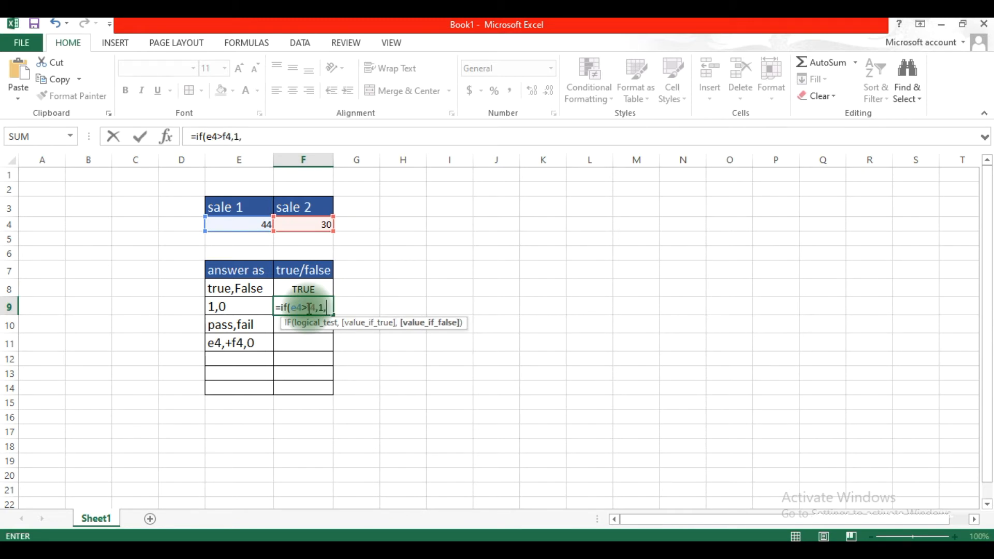
{"action": "type", "text": "0)"}
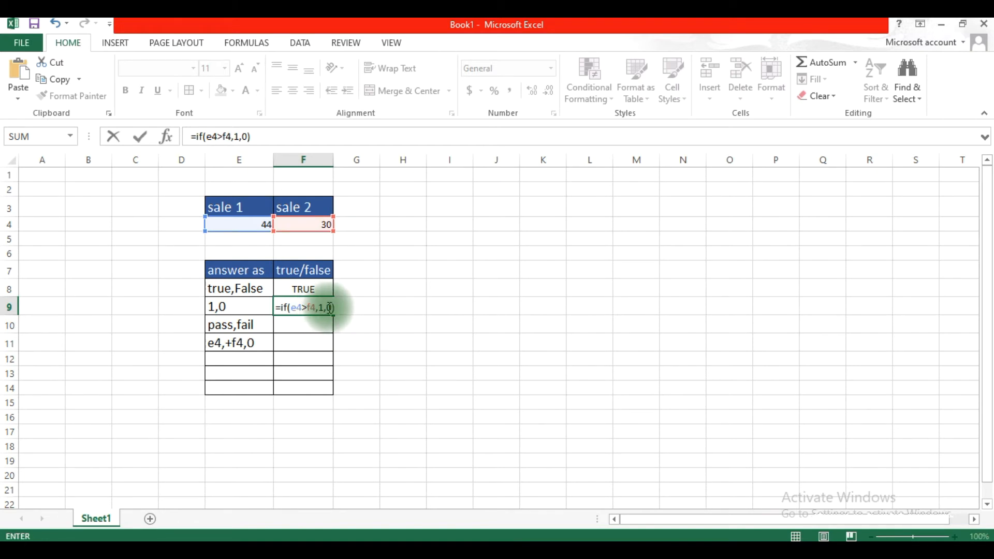
{"action": "key", "text": "Return"}
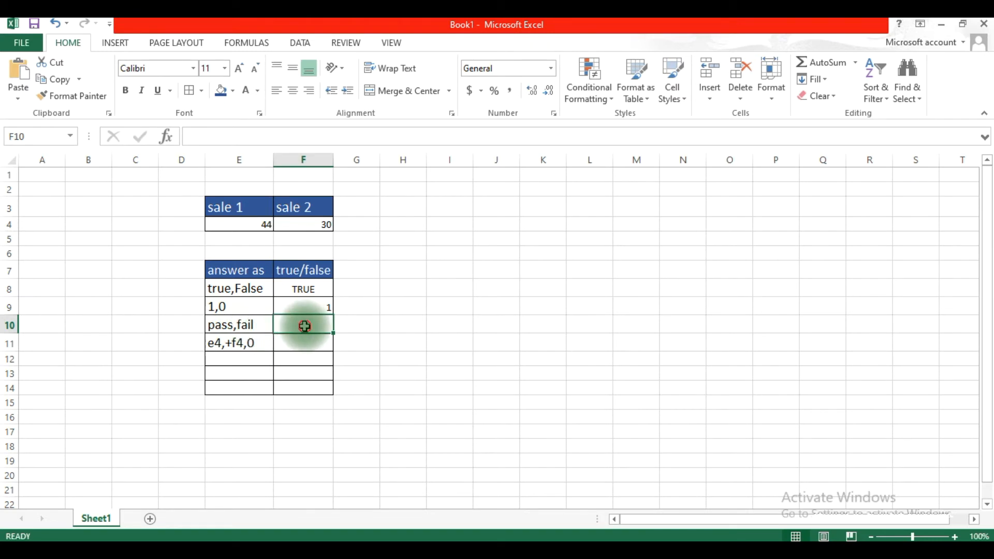
- Enter =if(e4>f4,"pass","fail") in cell F10 and check the stored formula
{"action": "type", "text": "="}
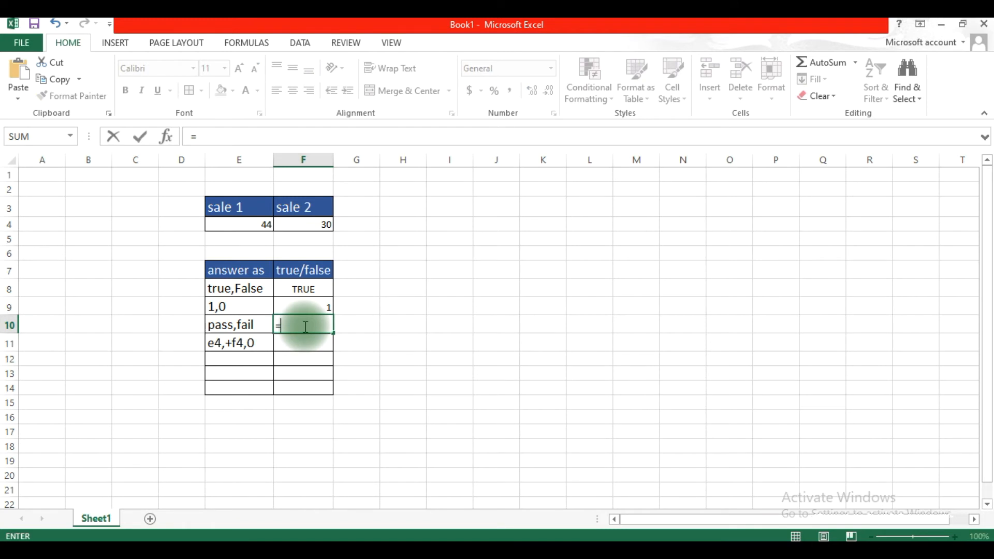
{"action": "type", "text": "if"}
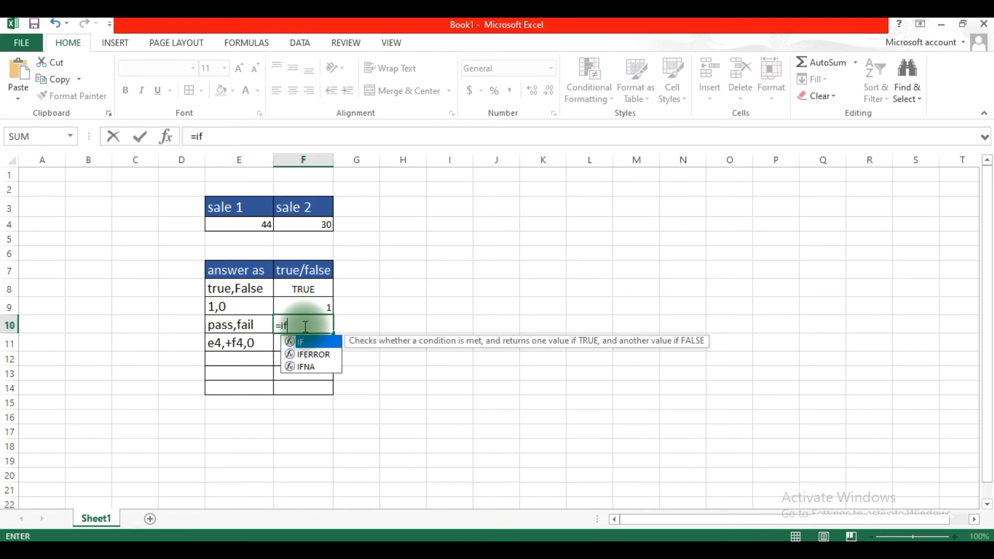
{"action": "type", "text": "("}
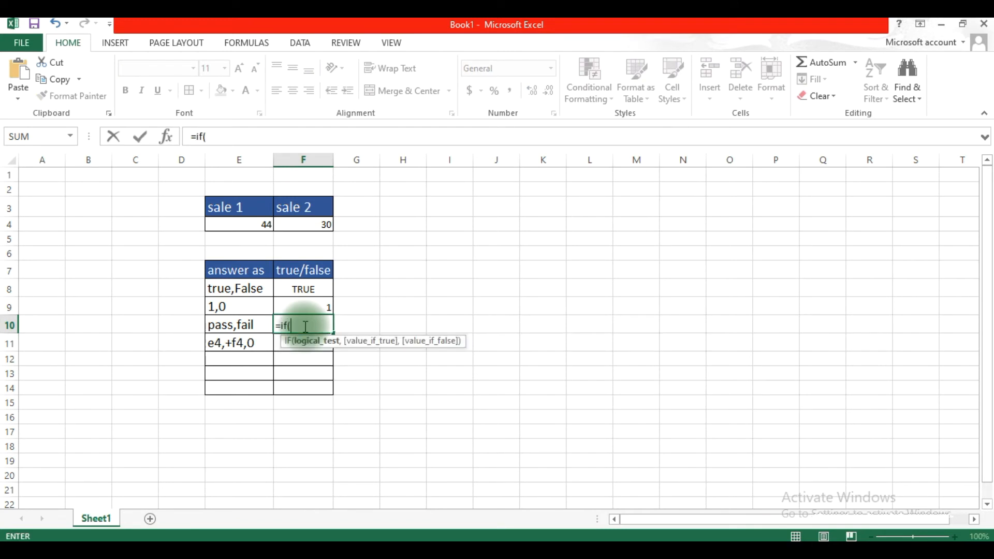
{"action": "type", "text": "e4"}
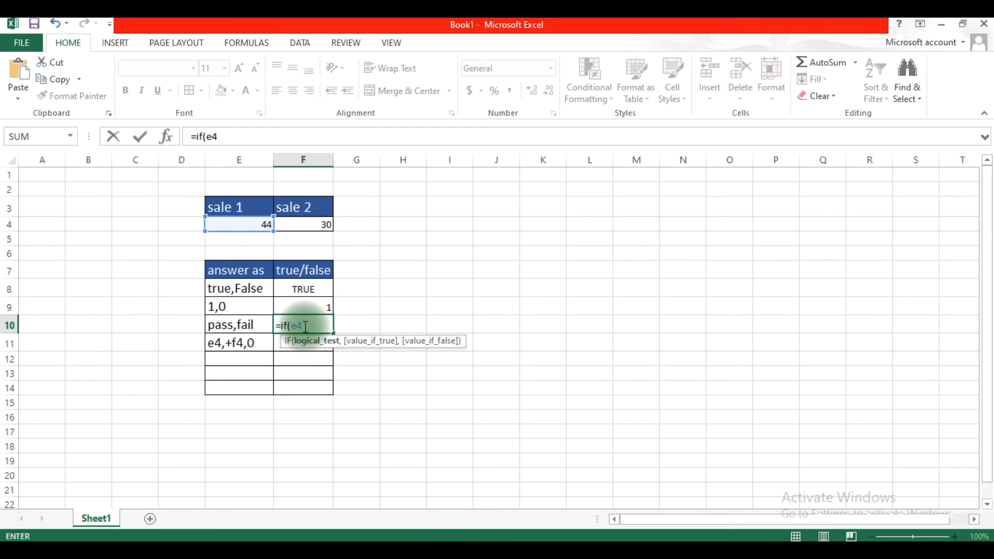
{"action": "type", "text": ">f4,"}
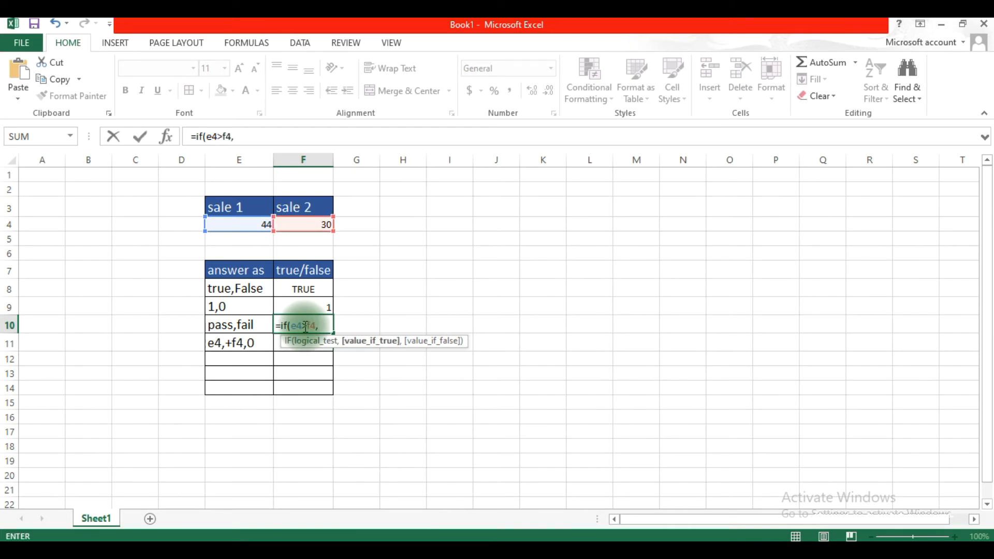
{"action": "type", "text": "\"pass\",\"fail"}
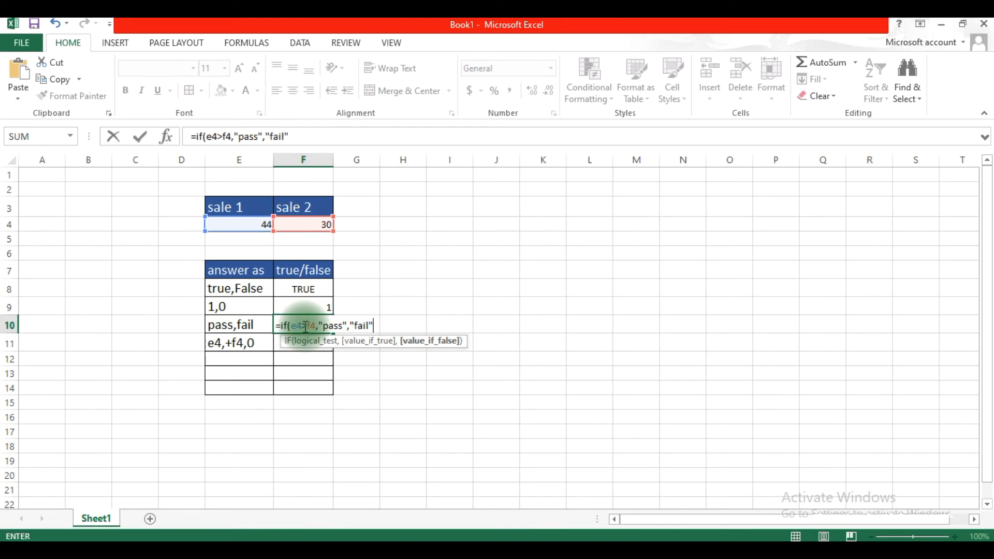
{"action": "type", "text": "\")"}
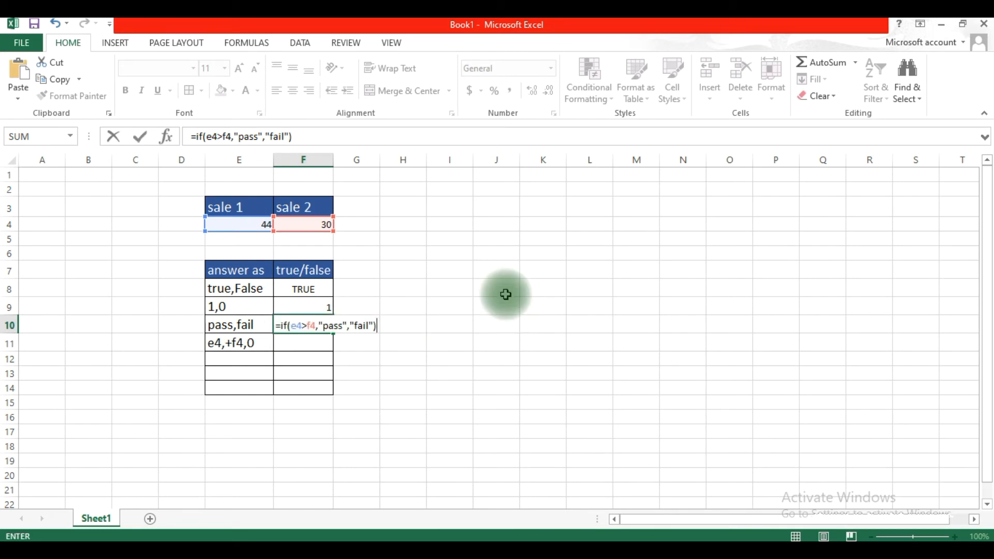
{"action": "key", "text": "Return"}
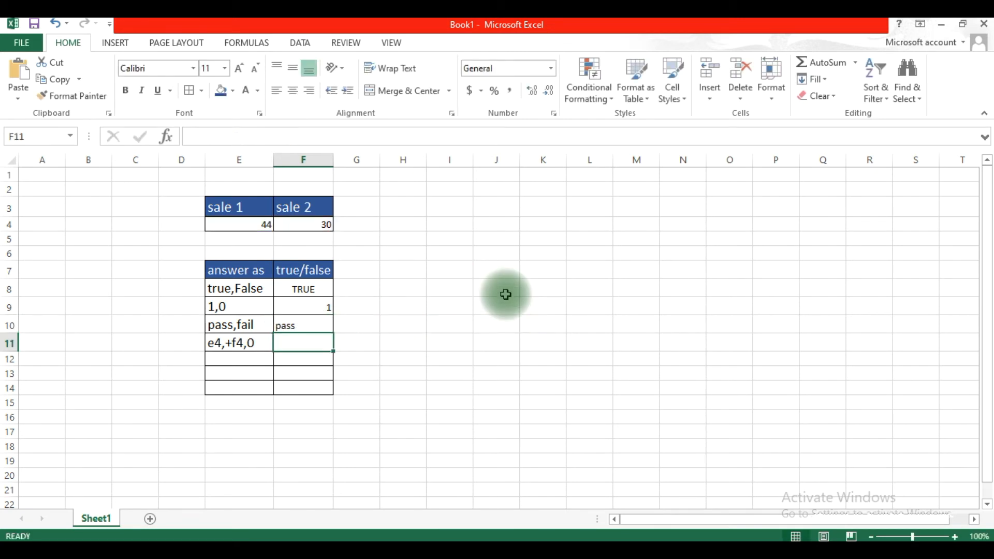
{"action": "left_click", "coordinate": [299, 326]}
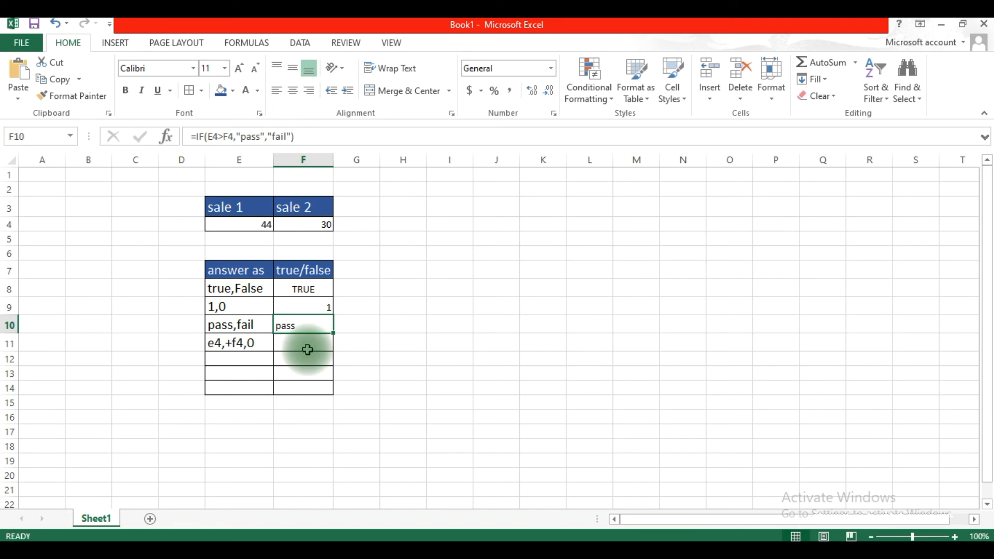
- Enter =if(e4>f4,e4+f4,0) in cell F11 and check the formula against the sale 1 value in E4
{"action": "left_click", "coordinate": [307, 350]}
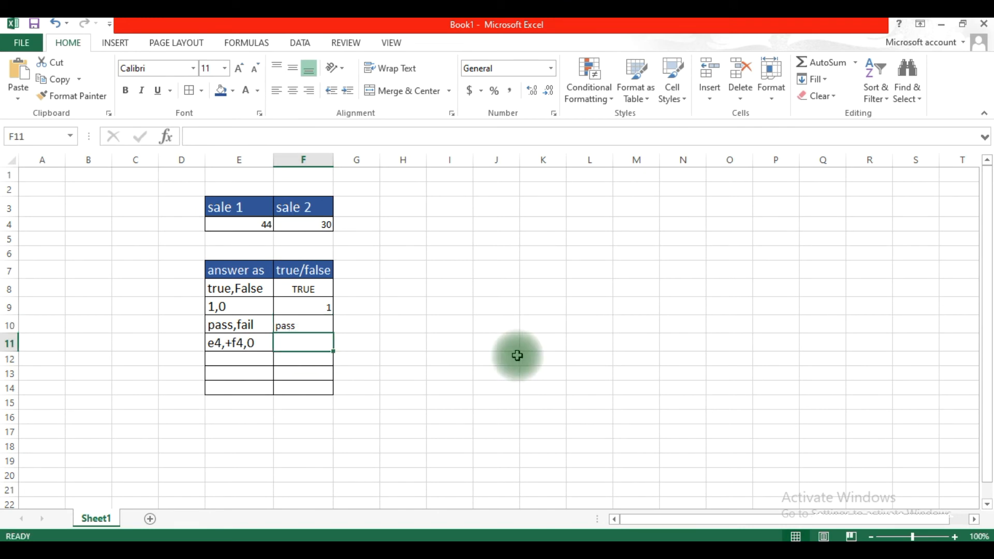
{"action": "type", "text": "=if"}
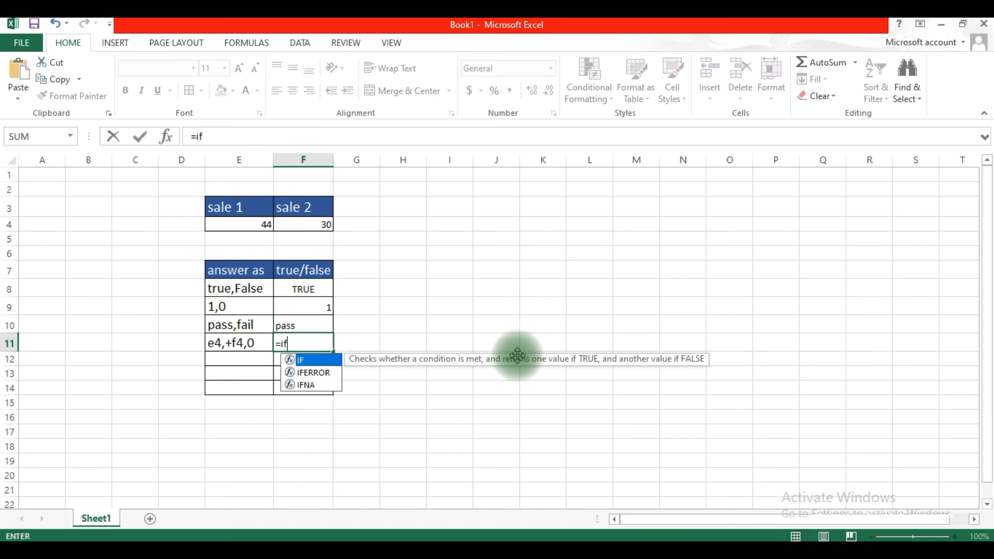
{"action": "type", "text": "("}
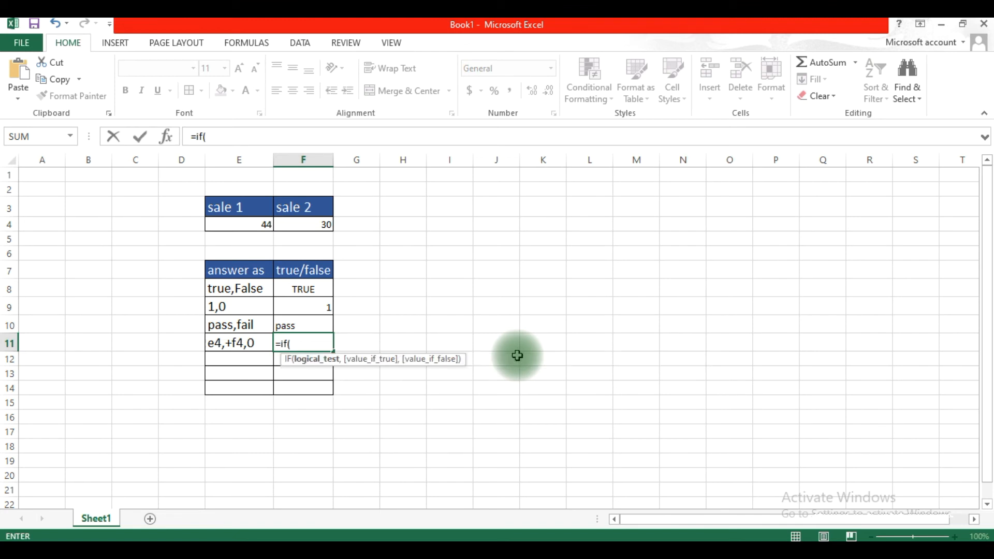
{"action": "type", "text": "e4>f4"}
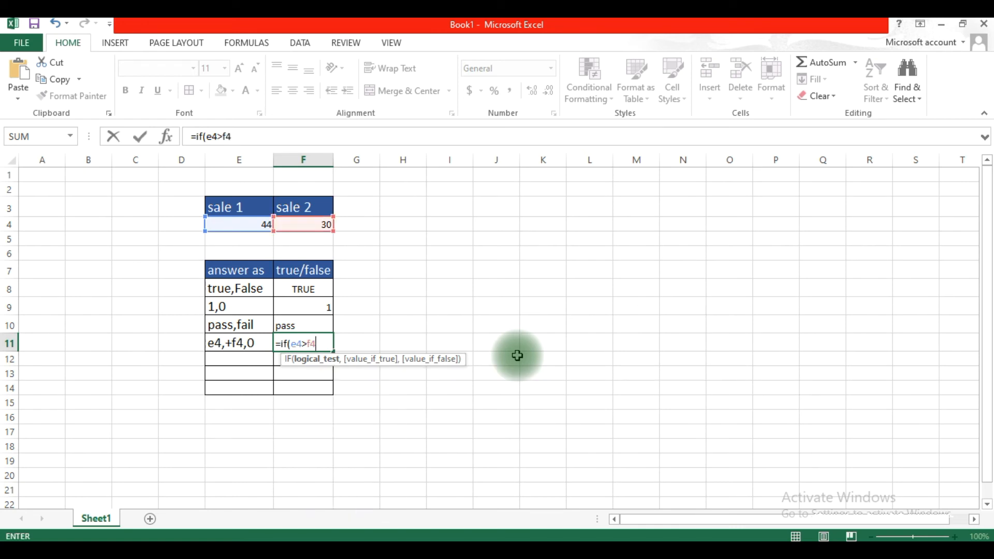
{"action": "type", "text": ","}
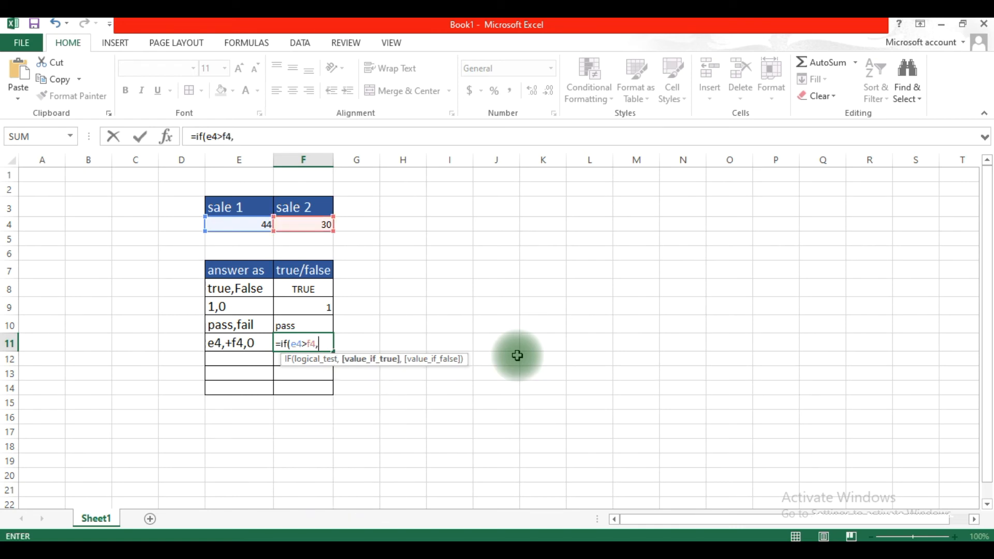
{"action": "type", "text": "e"}
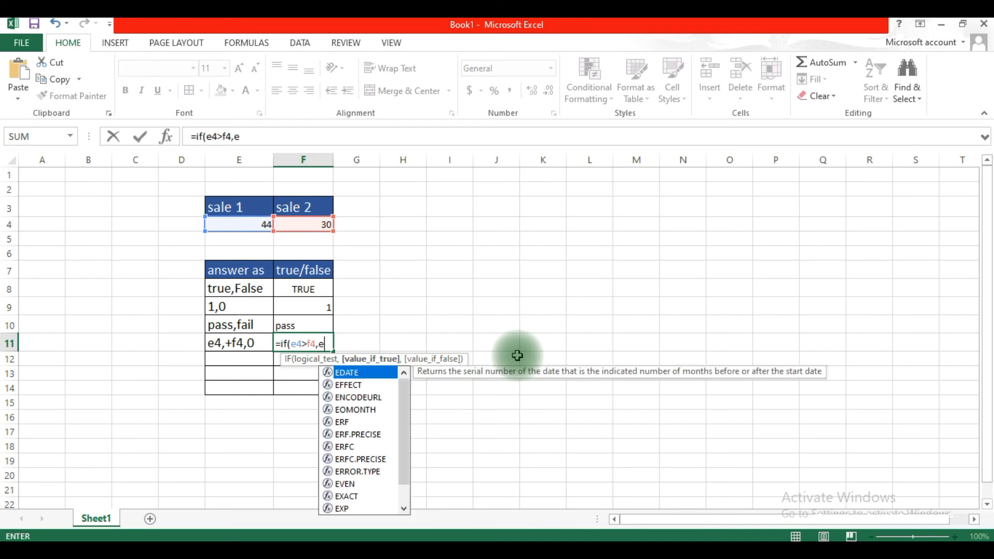
{"action": "type", "text": "4"}
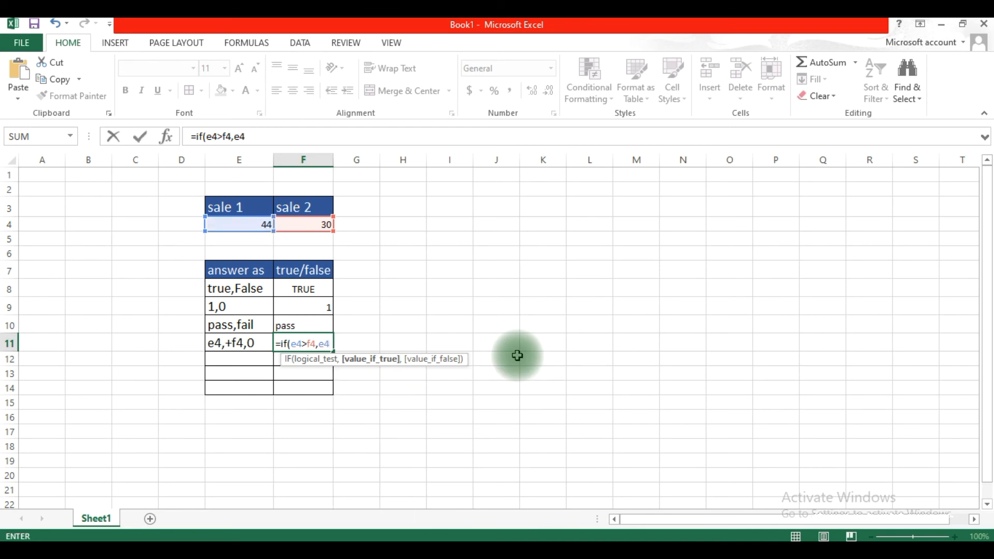
{"action": "type", "text": "+f4,0"}
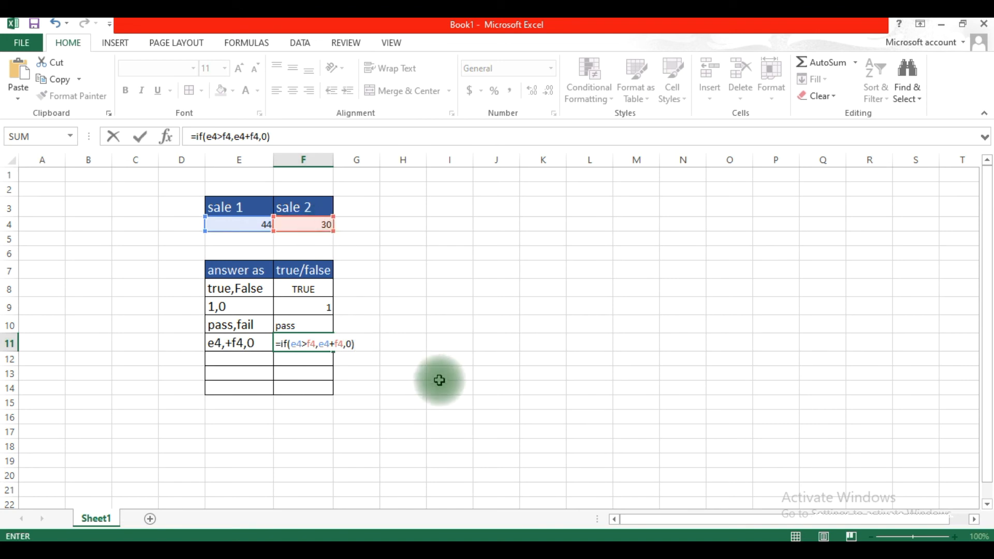
{"action": "key", "text": "Return"}
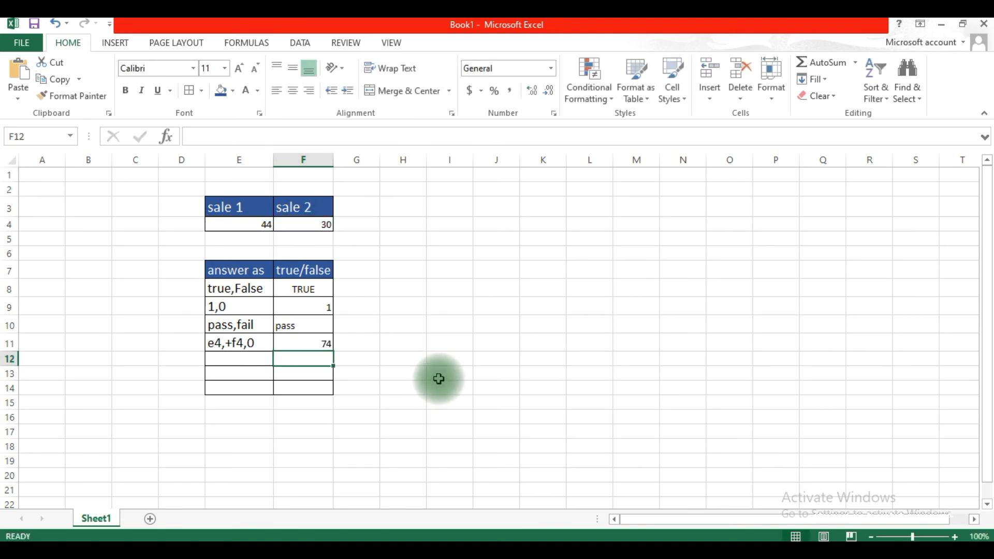
{"action": "left_click", "coordinate": [320, 345]}
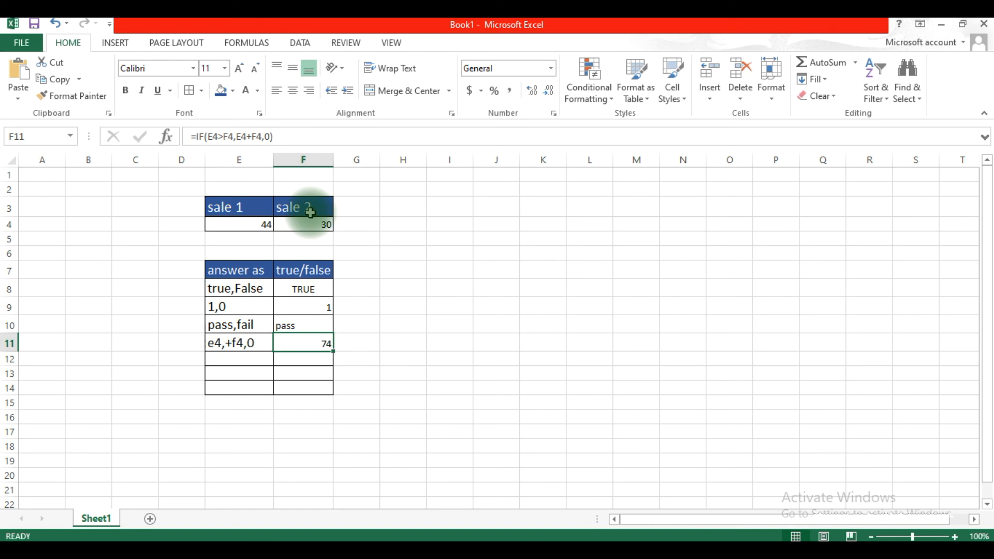
{"action": "left_click", "coordinate": [267, 223]}
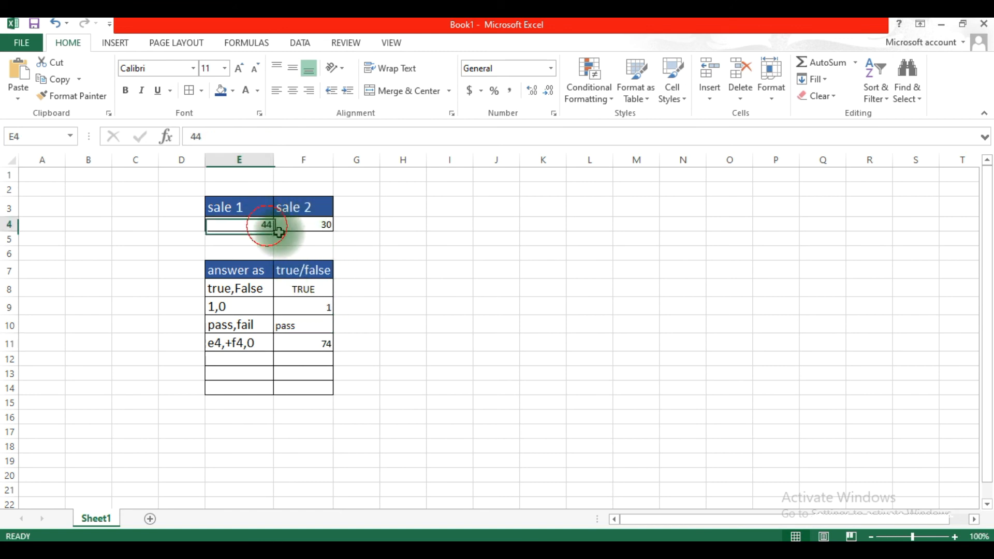
- Set the sale 1 value in E4 to 20 to test the formulas with sale 1 below sale 2
{"action": "type", "text": "20"}
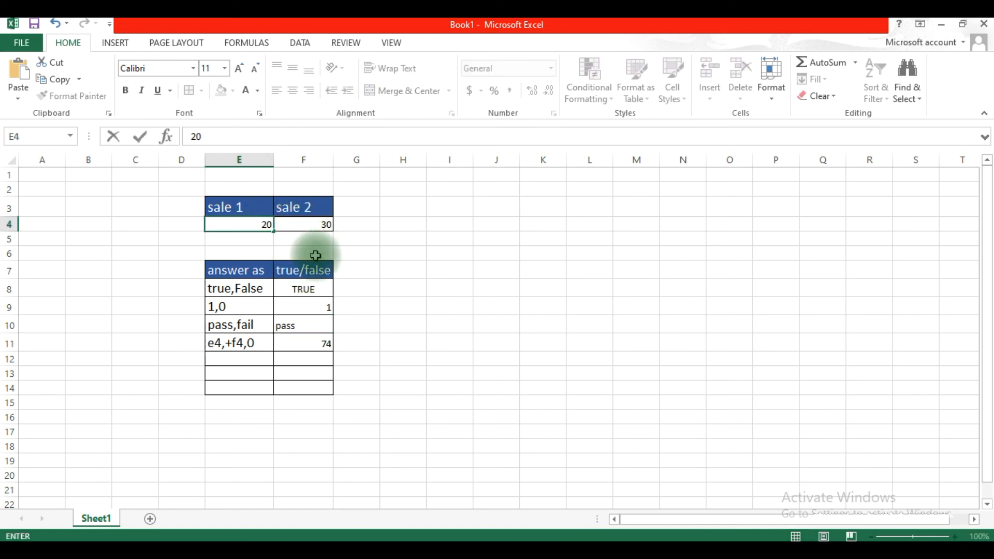
{"action": "left_click", "coordinate": [405, 303]}
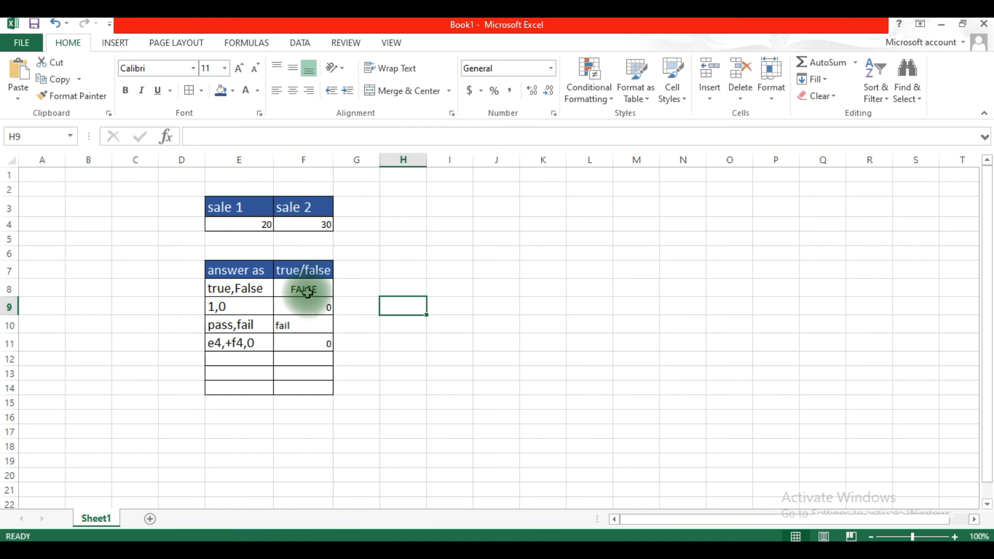
- Set the sale 1 value in E4 to 70 to test the formulas with sale 1 above sale 2
{"action": "left_click", "coordinate": [271, 228]}
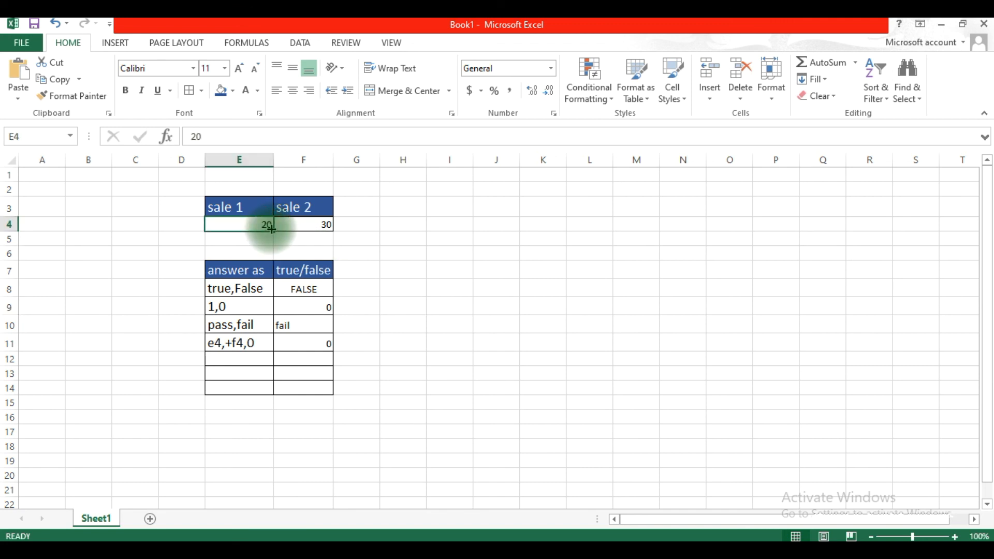
{"action": "type", "text": "70"}
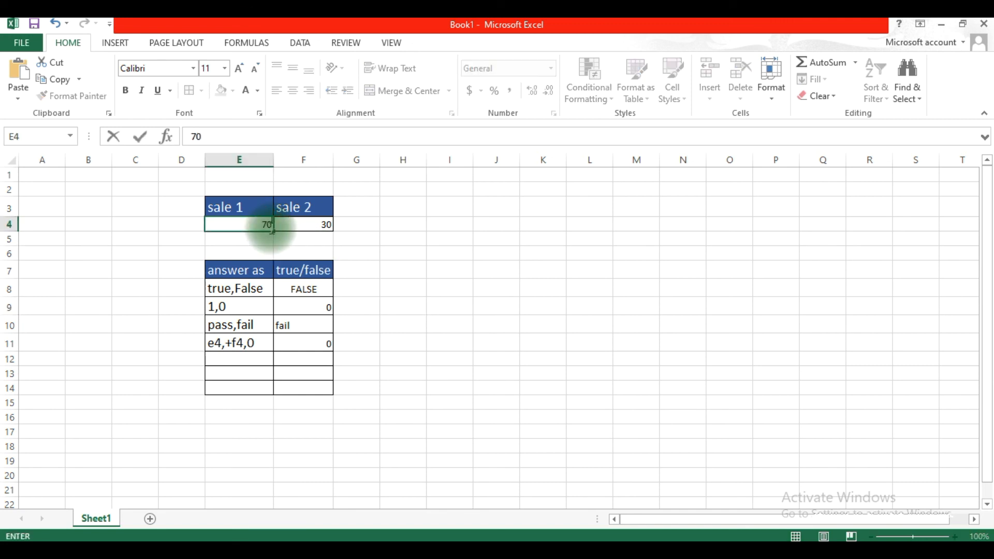
{"action": "left_click", "coordinate": [392, 303]}
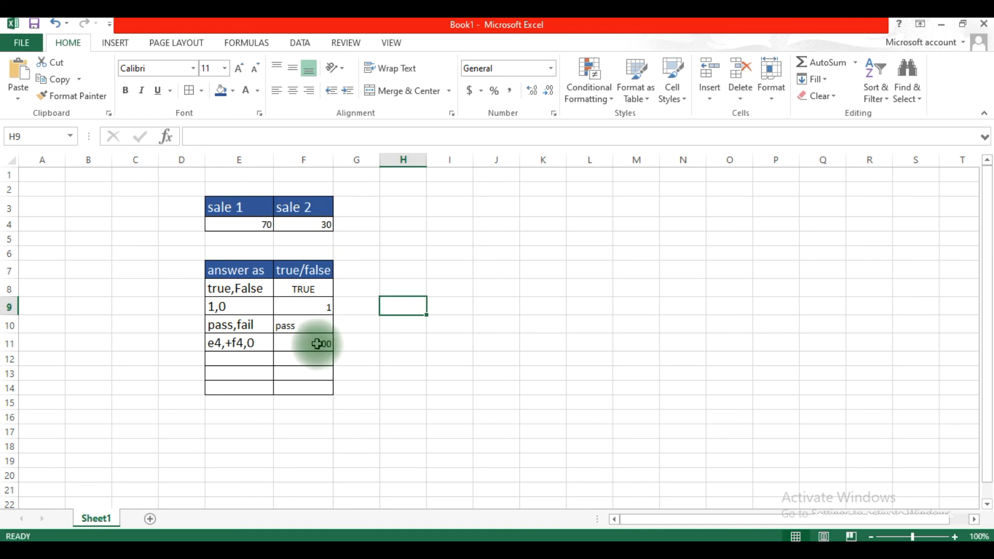
- Set the sale 2 value in F4 to 50 to recalculate the comparison results
{"action": "left_click", "coordinate": [324, 223]}
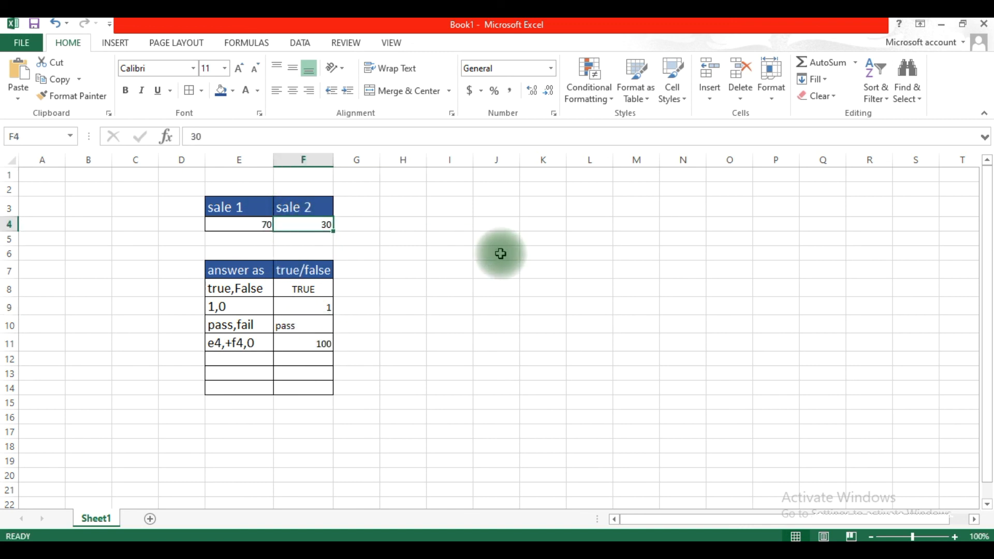
{"action": "type", "text": "50"}
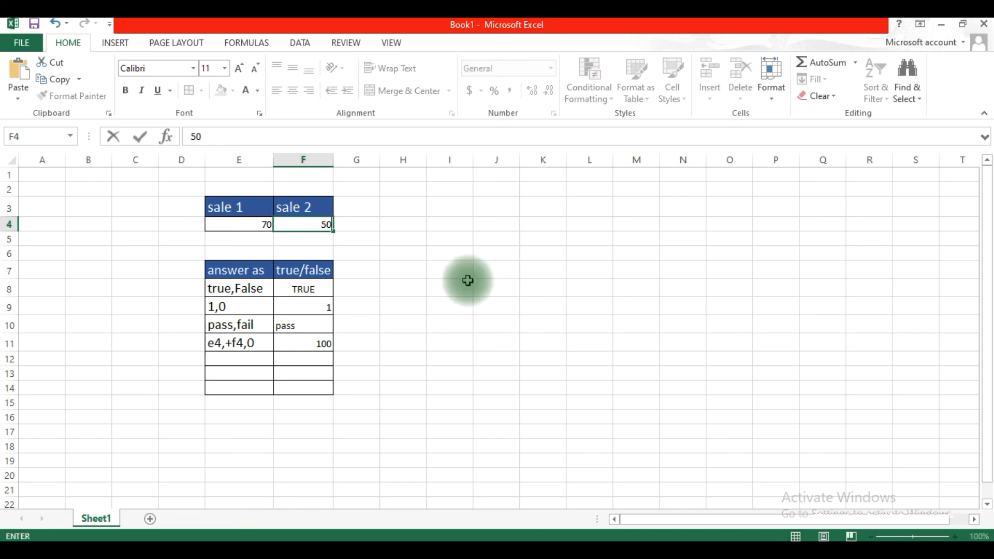
{"action": "left_click", "coordinate": [450, 401]}
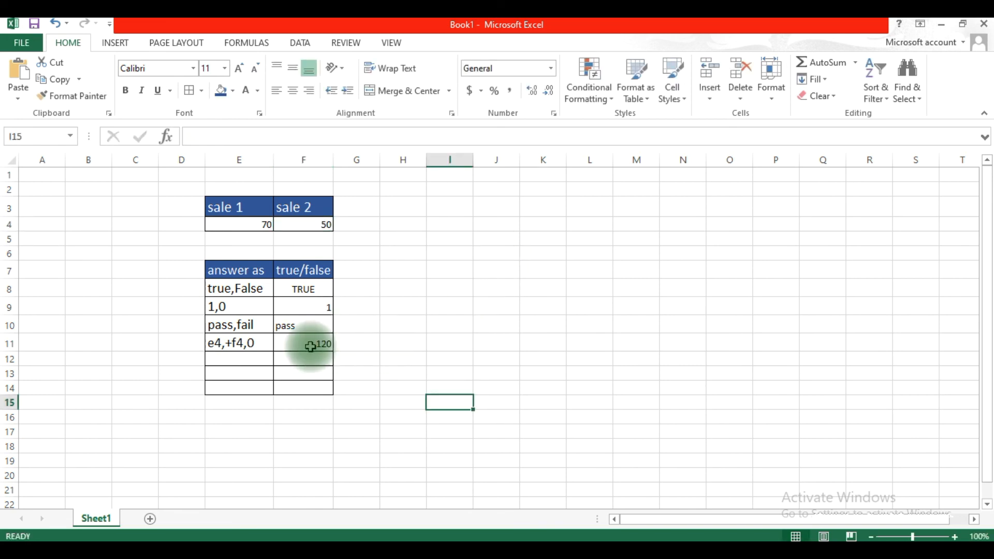